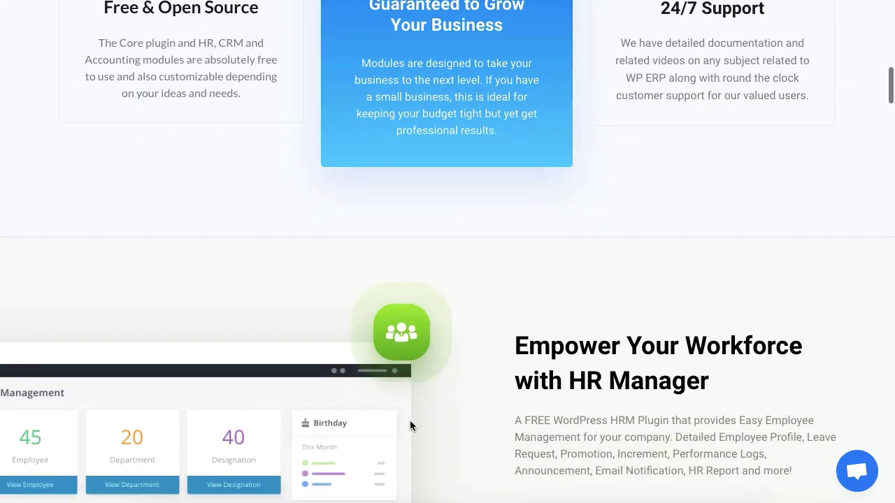
# Search WordPress.org for the WP ERP plugin.
pyautogui.scroll(-14, 411, 425)
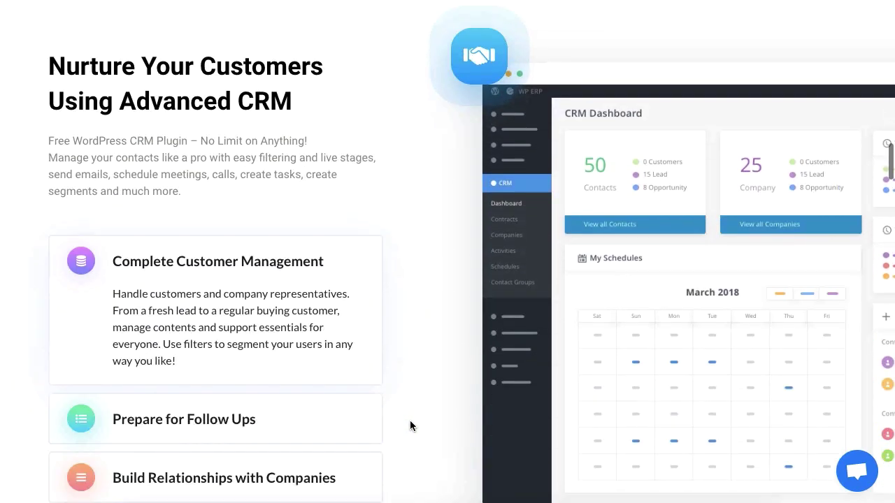
pyautogui.scroll(-14, 410, 423)
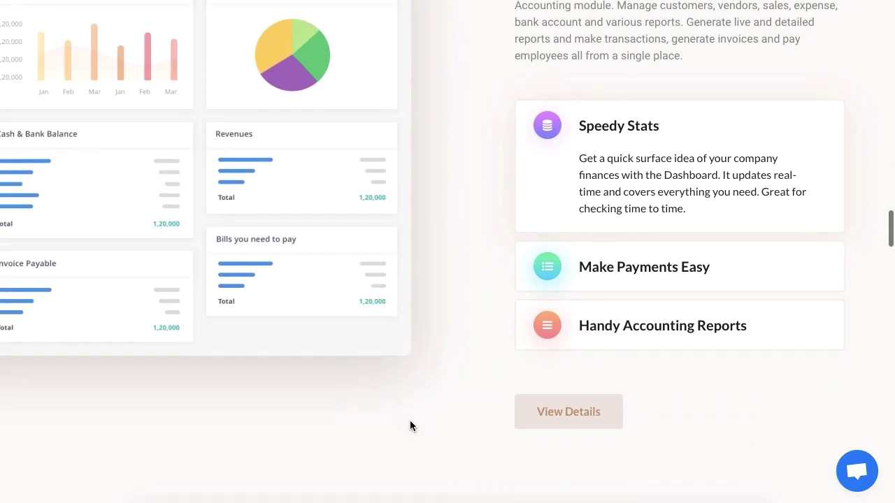
pyautogui.scroll(12, 410, 425)
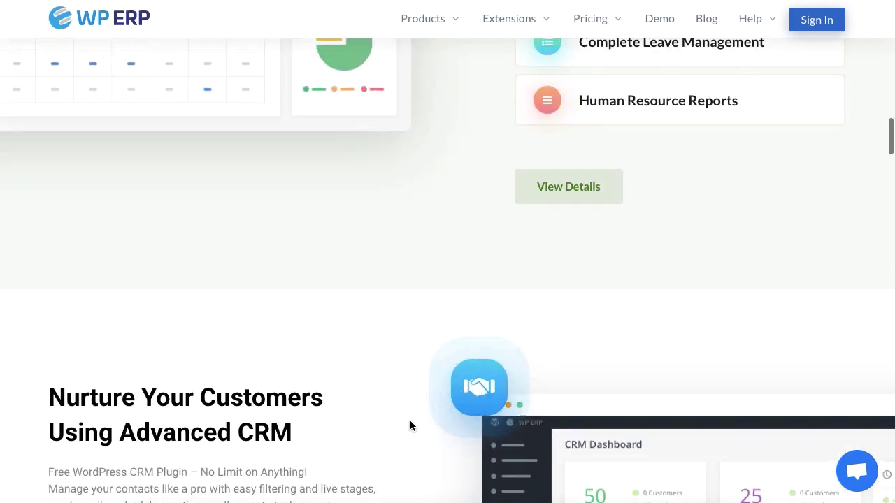
pyautogui.scroll(15, 409, 425)
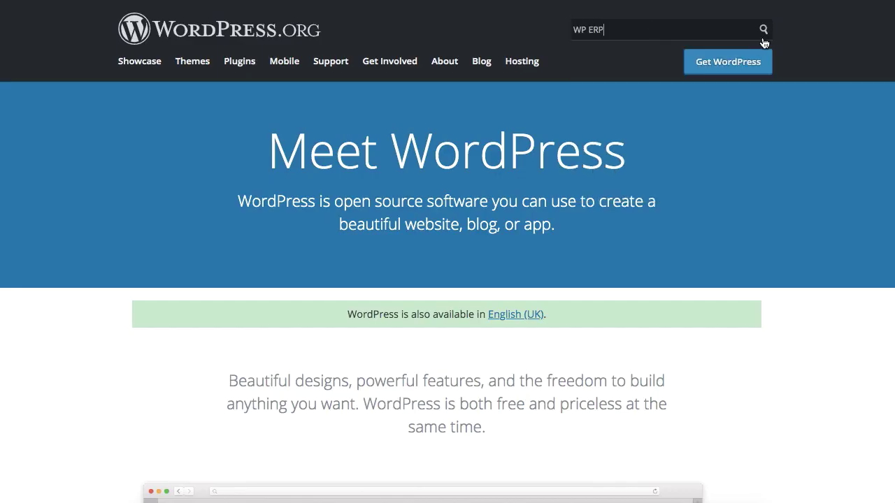
pyautogui.click(764, 32)
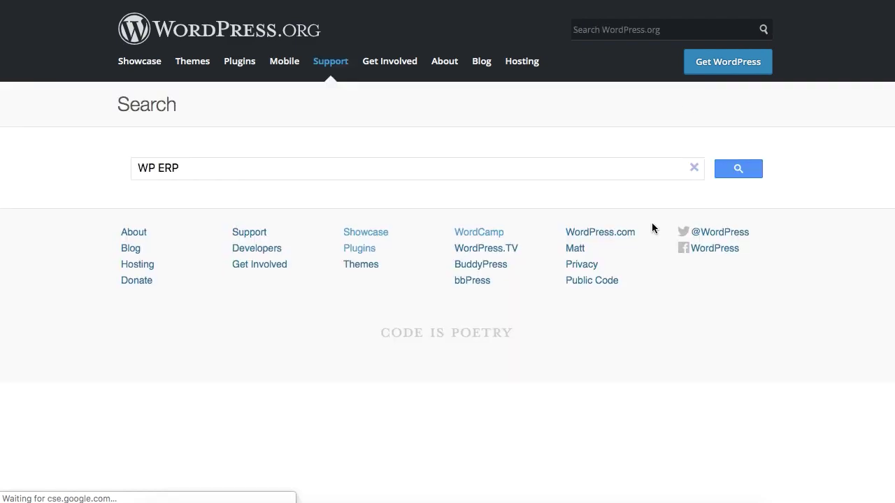
pyautogui.scroll(-1, 731, 371)
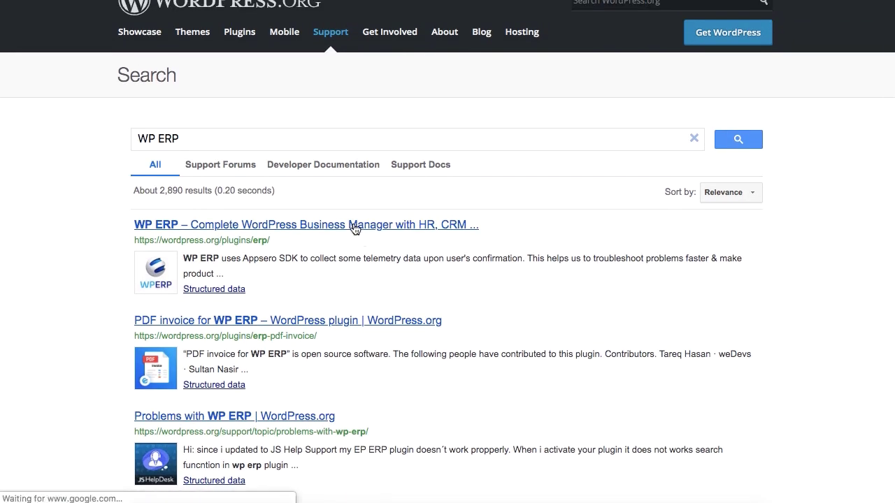
# Open the WP ERP plugin page and download erp.1.5.12.zip.
pyautogui.click(354, 225)
pyautogui.scroll(-3, 399, 361)
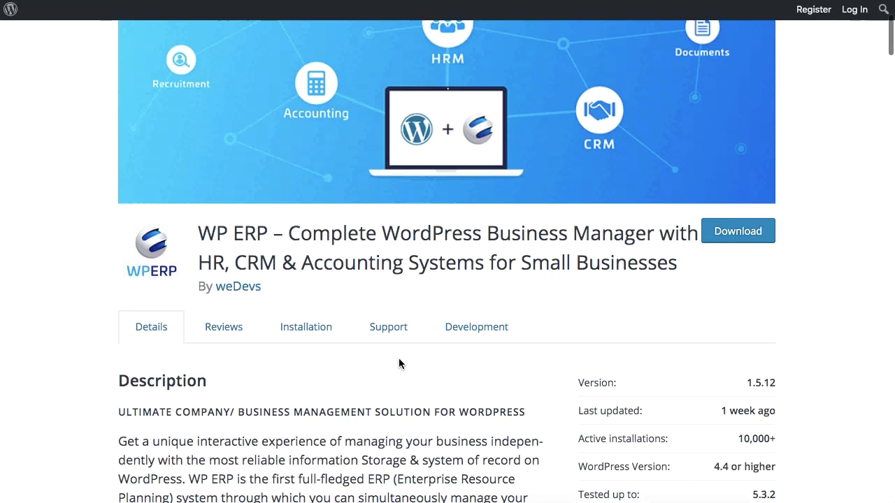
pyautogui.scroll(3, 399, 359)
pyautogui.click(744, 402)
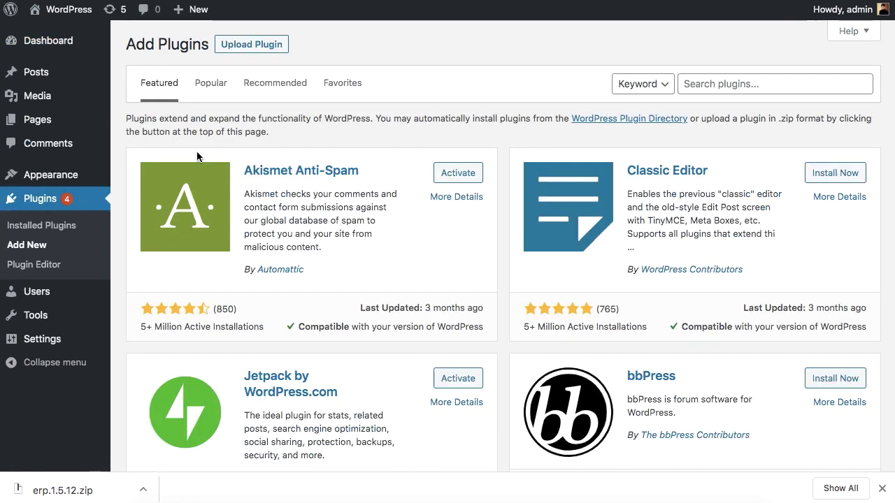
# Upload erp.1.5.12.zip as a new plugin, install it and activate WP ERP.
pyautogui.click(252, 46)
pyautogui.moveTo(63, 490); pyautogui.dragTo(411, 175)
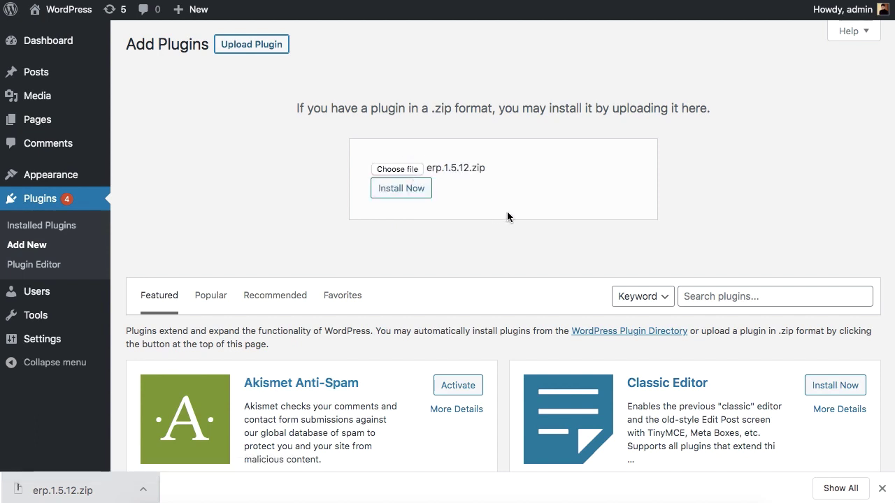
pyautogui.click(395, 189)
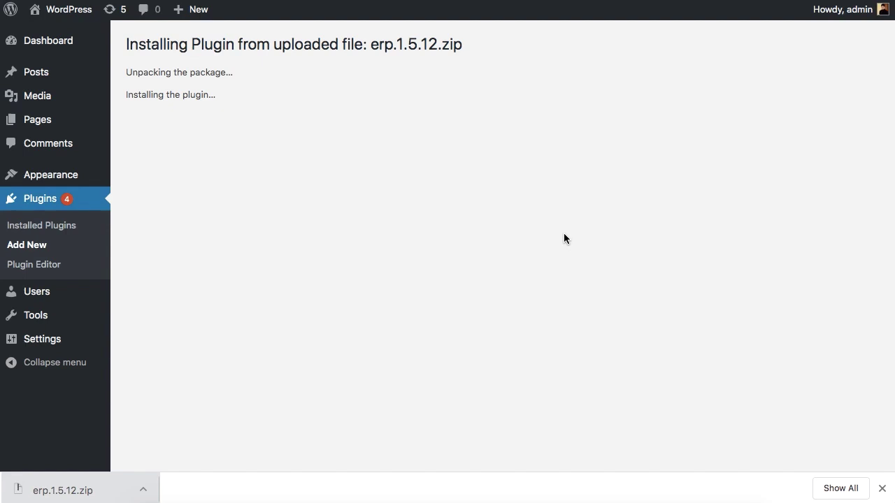
pyautogui.click(881, 488)
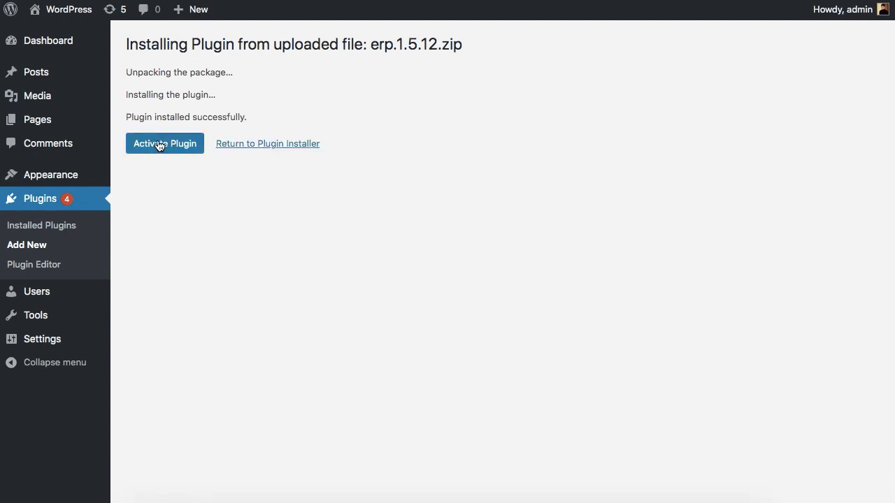
pyautogui.click(159, 145)
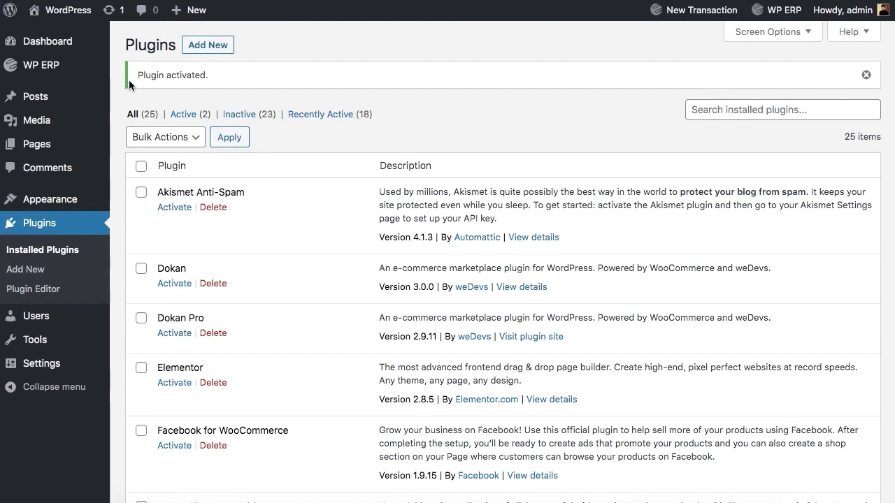
# Open the WP ERP Overview dashboard and scroll through its HR, CRM and Accounting summaries.
pyautogui.moveTo(49, 65)
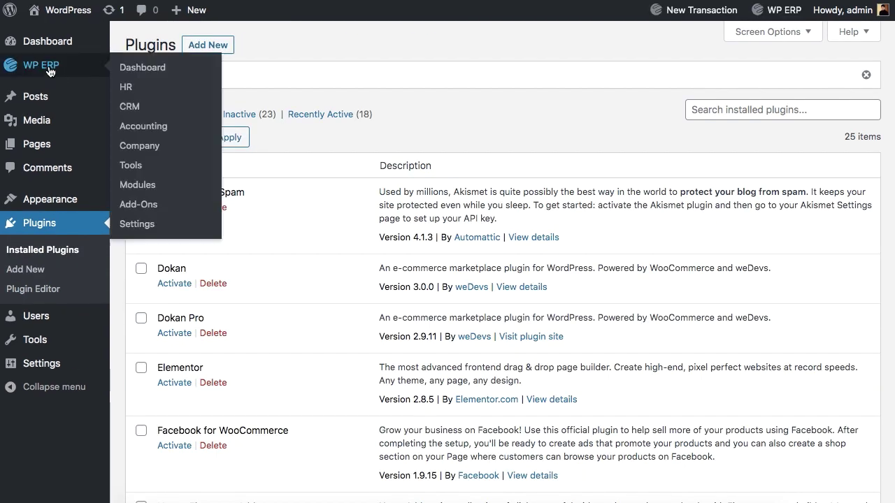
pyautogui.click(140, 73)
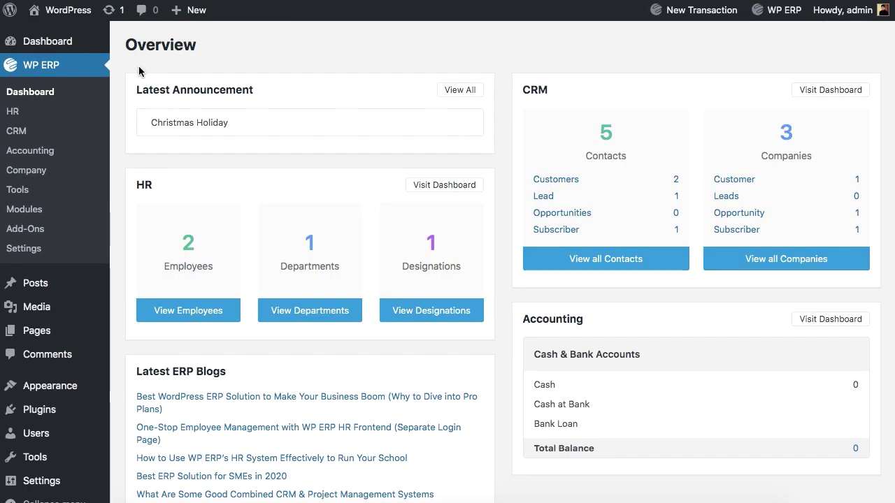
pyautogui.scroll(-8, 368, 180)
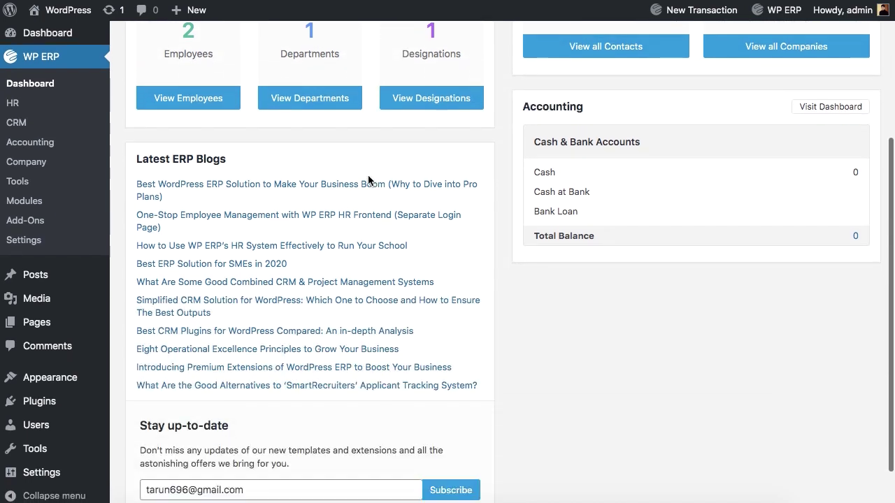
pyautogui.scroll(8, 368, 180)
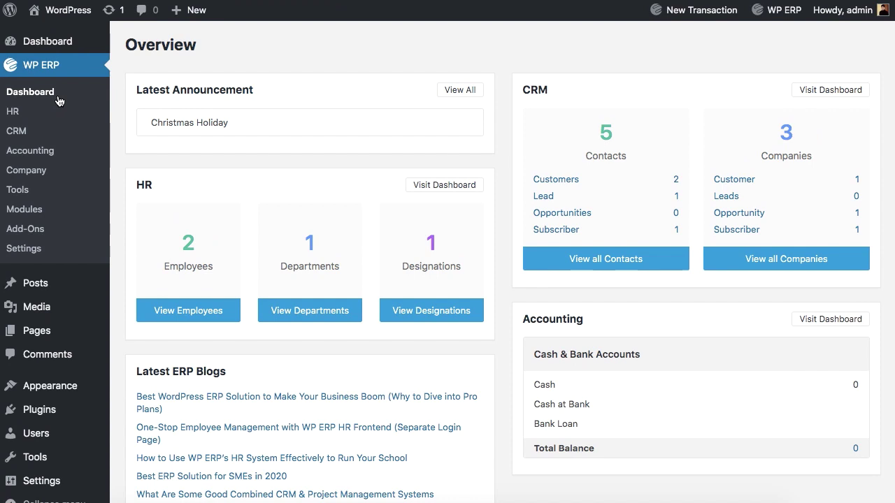
# Tour the HR overview, then the Employees, Departments, Designations and Announcements pages.
pyautogui.click(20, 111)
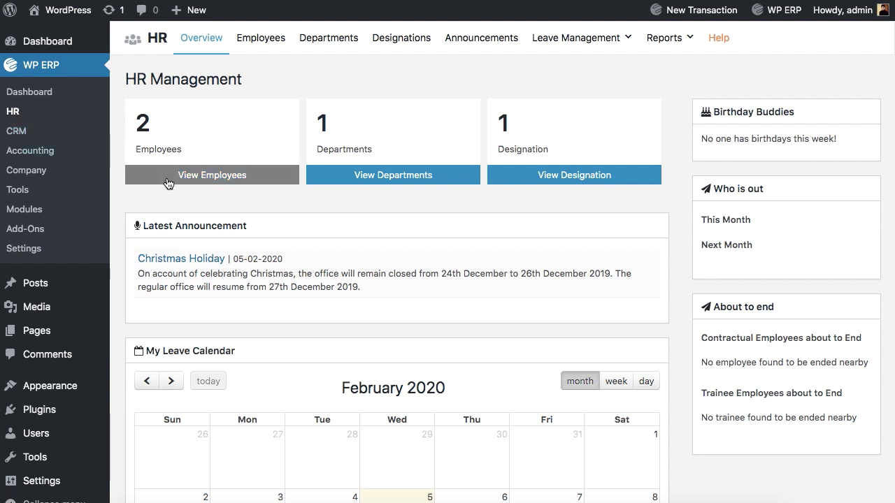
pyautogui.click(255, 46)
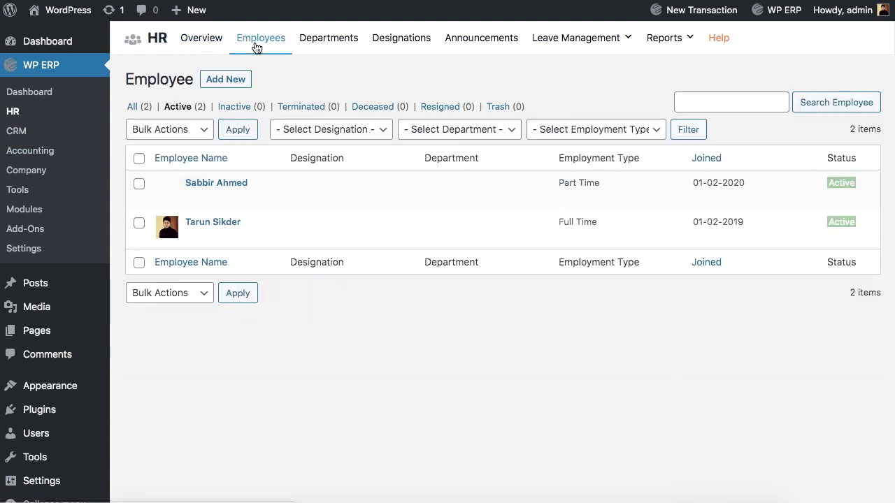
pyautogui.click(316, 46)
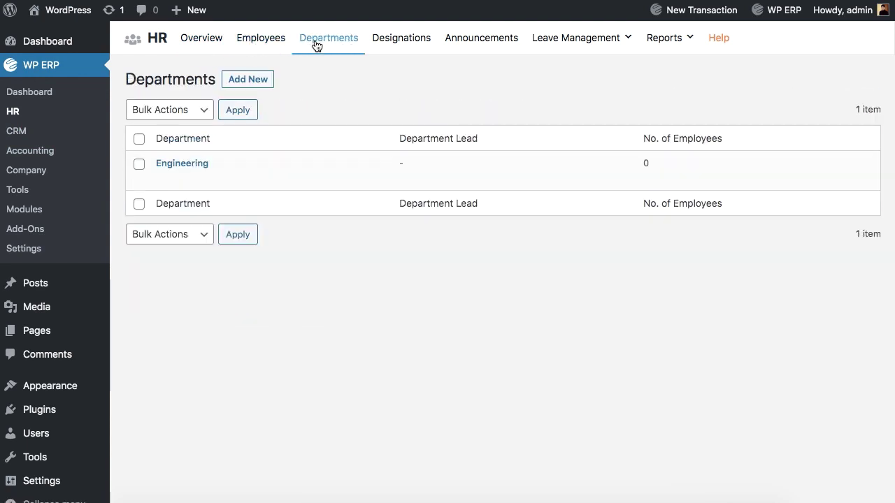
pyautogui.click(409, 44)
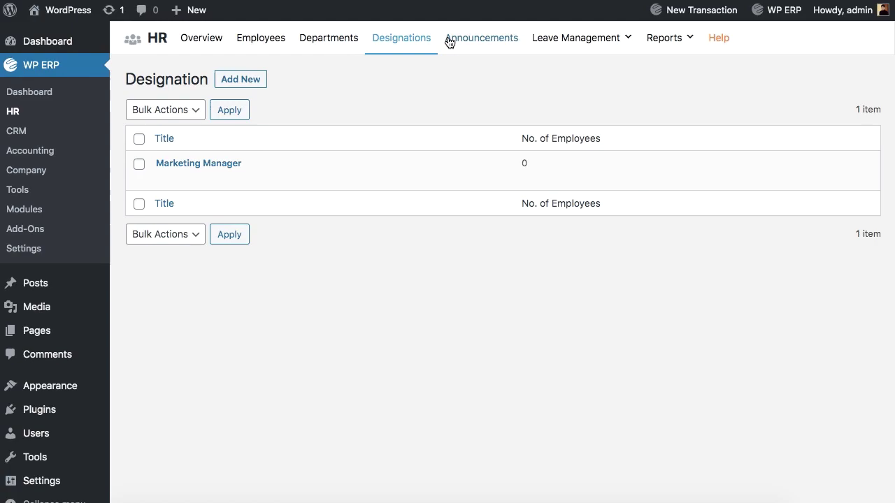
pyautogui.click(481, 41)
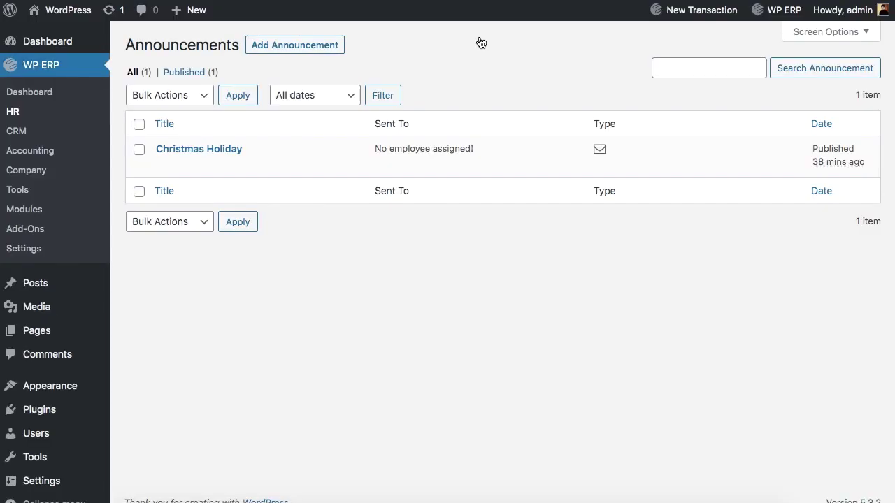
# Return to the HR overview, view the report types, and open the HR Help page.
pyautogui.click(12, 113)
pyautogui.moveTo(573, 42)
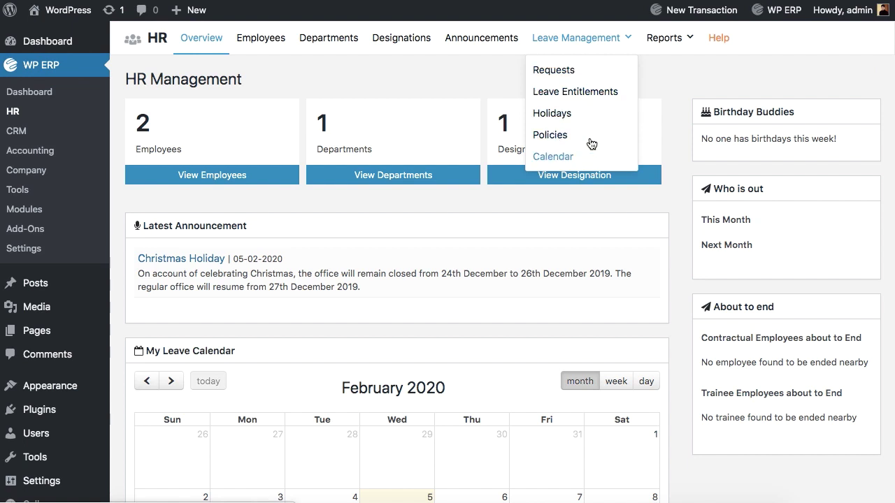
pyautogui.moveTo(678, 39)
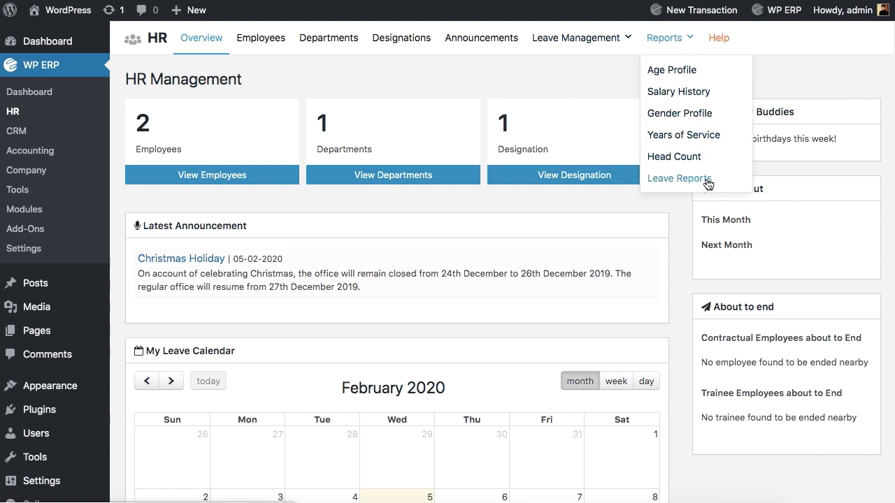
pyautogui.click(720, 41)
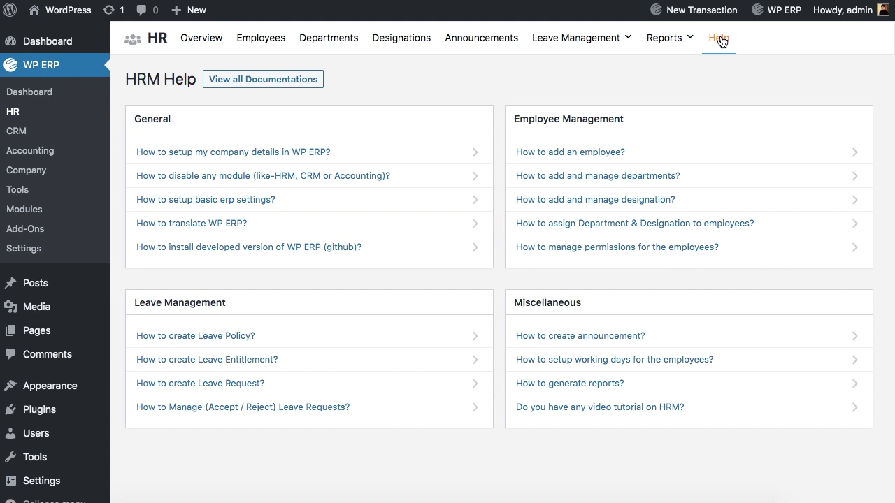
# Start a new employee with first and last name, e-mail, end date 2020-02-01 and hire date 2020-01-01.
pyautogui.click(261, 40)
pyautogui.click(231, 79)
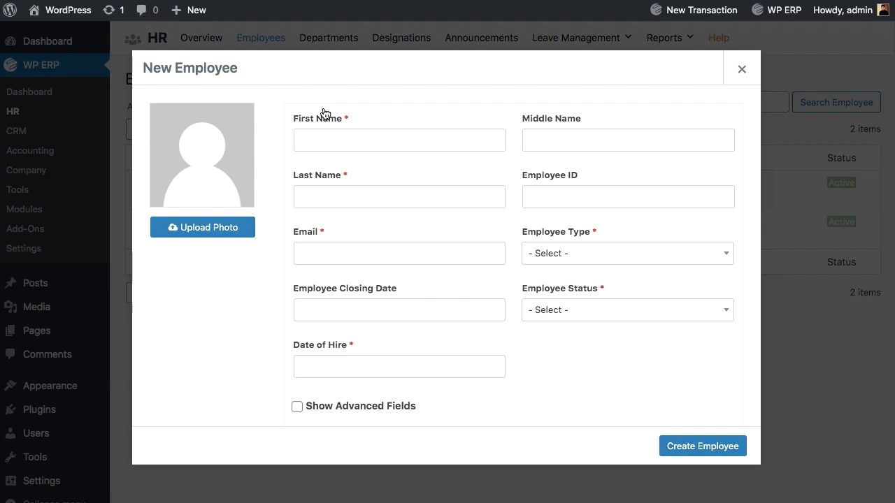
pyautogui.click(363, 139)
pyautogui.click(374, 198)
pyautogui.click(375, 253)
pyautogui.click(371, 310)
pyautogui.write('2020-02-01')
pyautogui.click(370, 366)
pyautogui.write('2020-01-01')
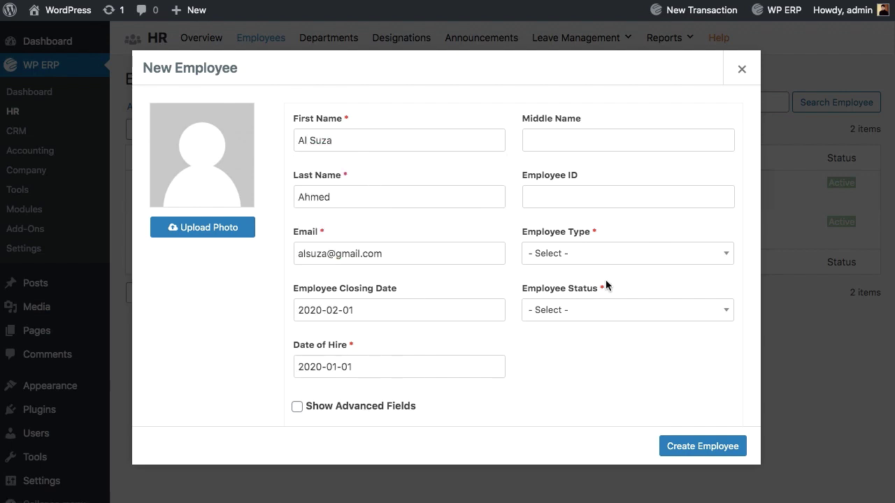
# Set the employee type to Part Time and status to Active, then create the employee.
pyautogui.click(647, 253)
pyautogui.click(629, 304)
pyautogui.click(629, 310)
pyautogui.click(629, 346)
pyautogui.scroll(-10, 442, 357)
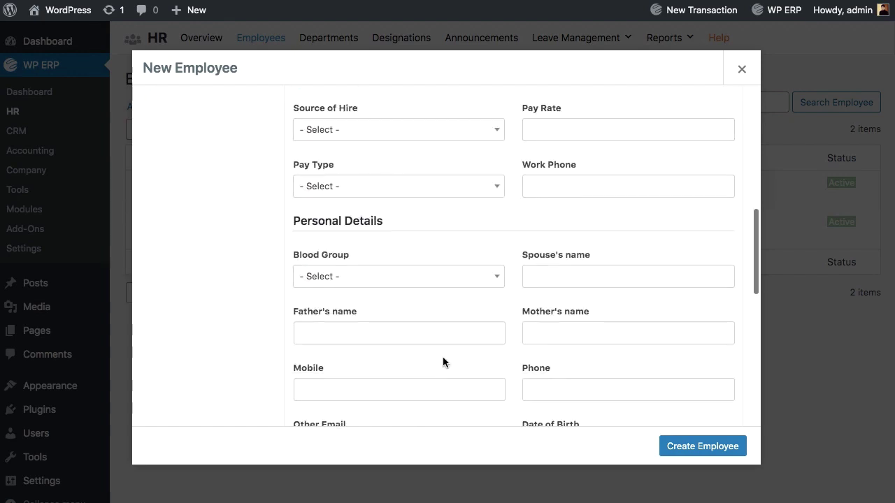
pyautogui.scroll(10, 443, 357)
pyautogui.click(702, 446)
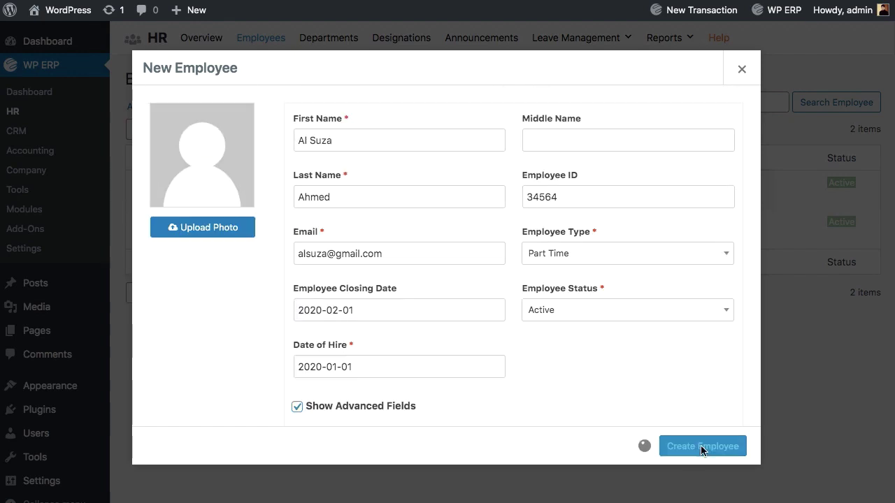
pyautogui.scroll(-5, 324, 359)
pyautogui.scroll(4, 323, 361)
pyautogui.scroll(1, 323, 357)
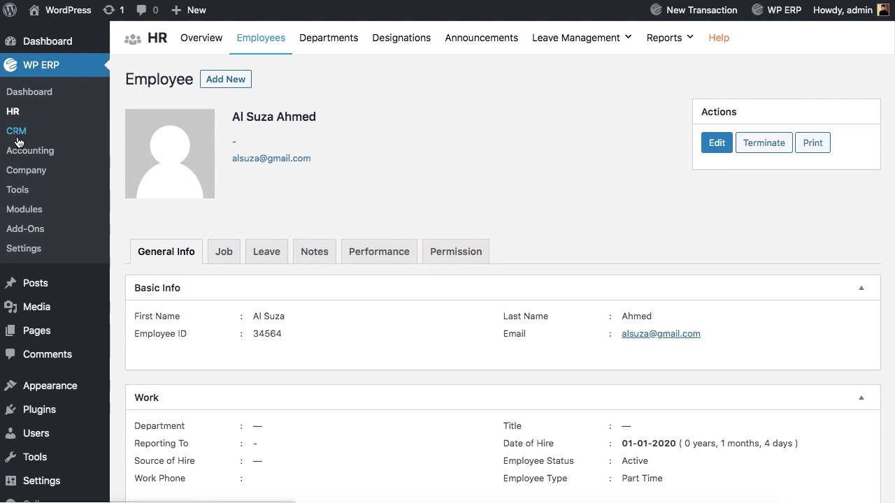
# Open the CRM dashboard and scroll through its summary.
pyautogui.click(18, 133)
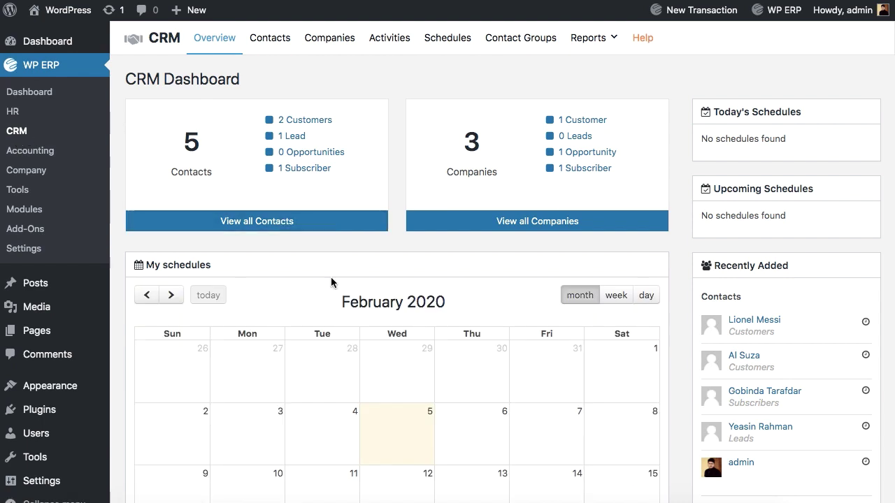
pyautogui.scroll(-2, 331, 281)
pyautogui.scroll(-2, 331, 282)
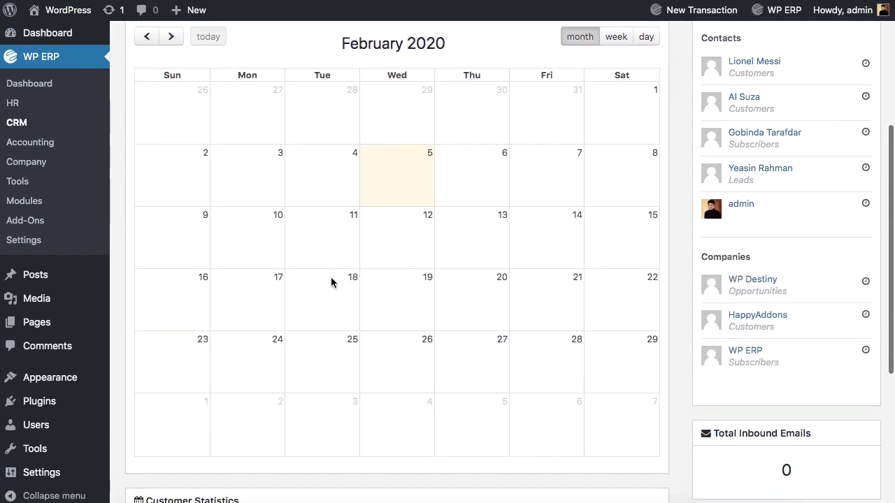
pyautogui.scroll(2, 331, 282)
pyautogui.scroll(3, 331, 282)
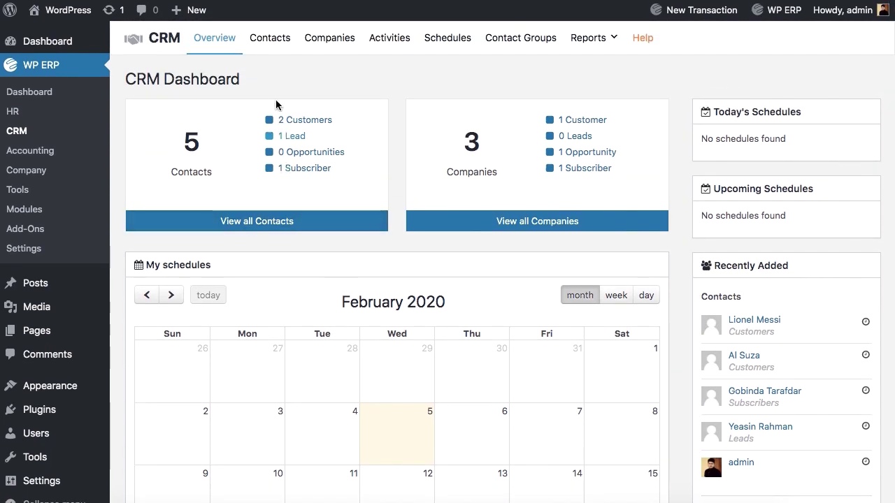
# Tour the CRM Contacts, Companies, Activities, Schedules (all), Contact Groups, Reports and Help pages.
pyautogui.click(271, 47)
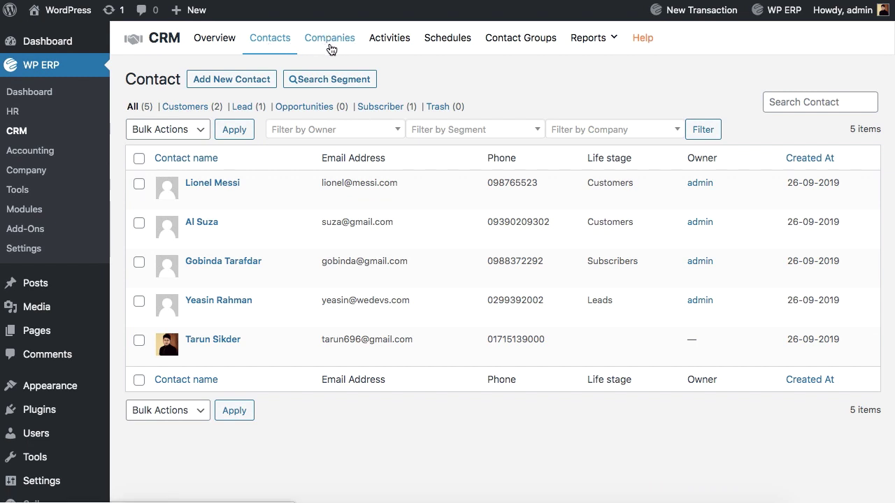
pyautogui.click(330, 48)
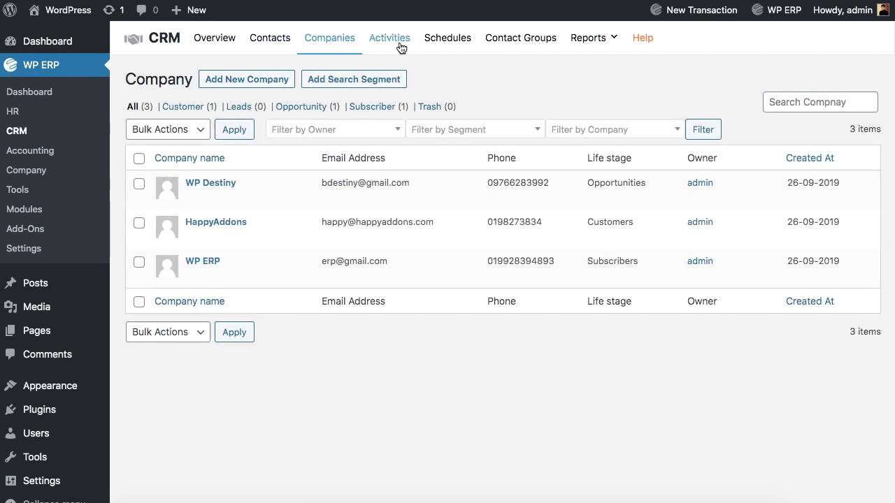
pyautogui.click(400, 46)
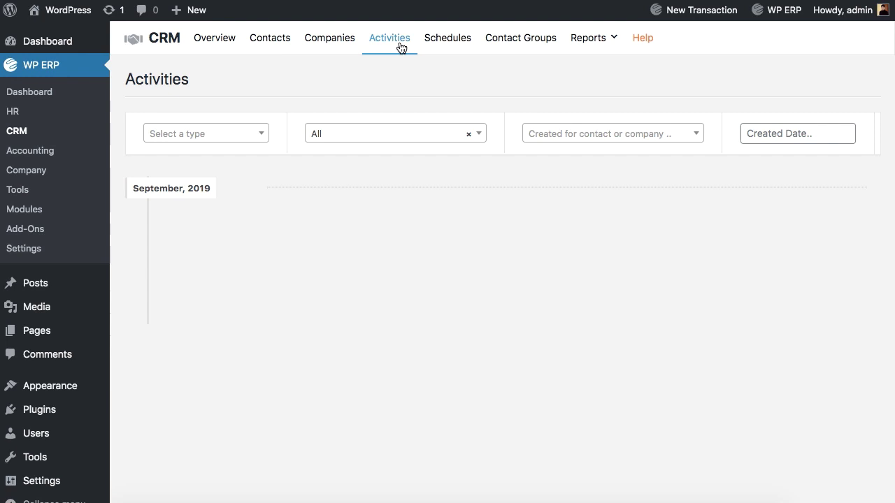
pyautogui.click(446, 47)
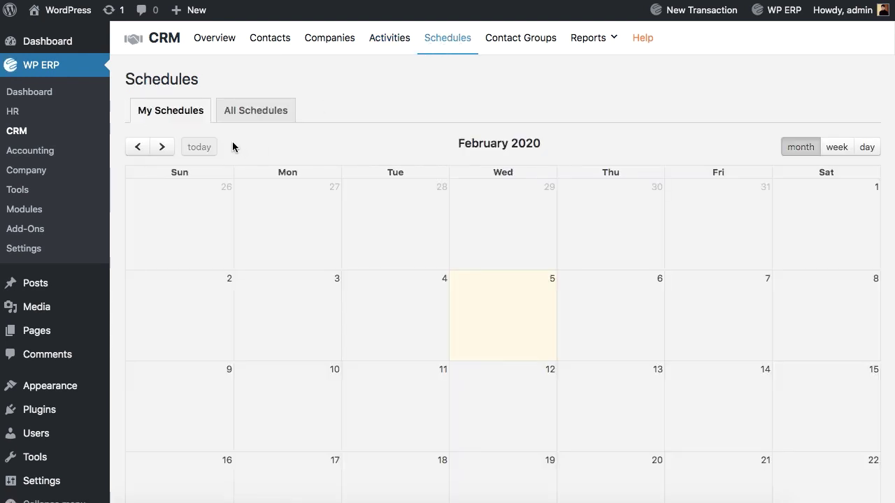
pyautogui.click(246, 112)
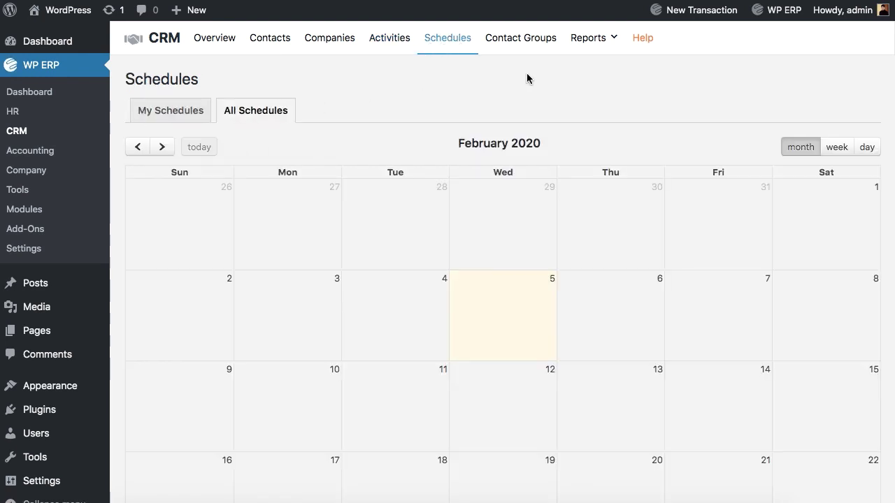
pyautogui.click(517, 38)
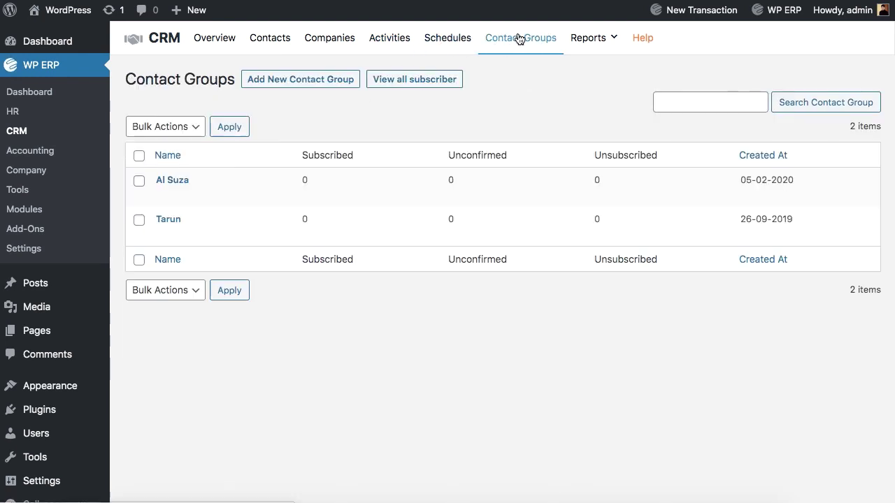
pyautogui.click(599, 45)
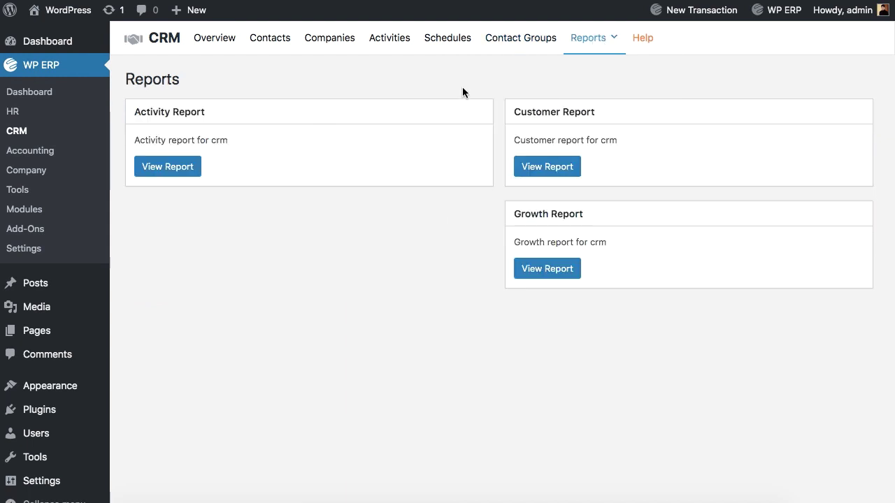
pyautogui.click(643, 39)
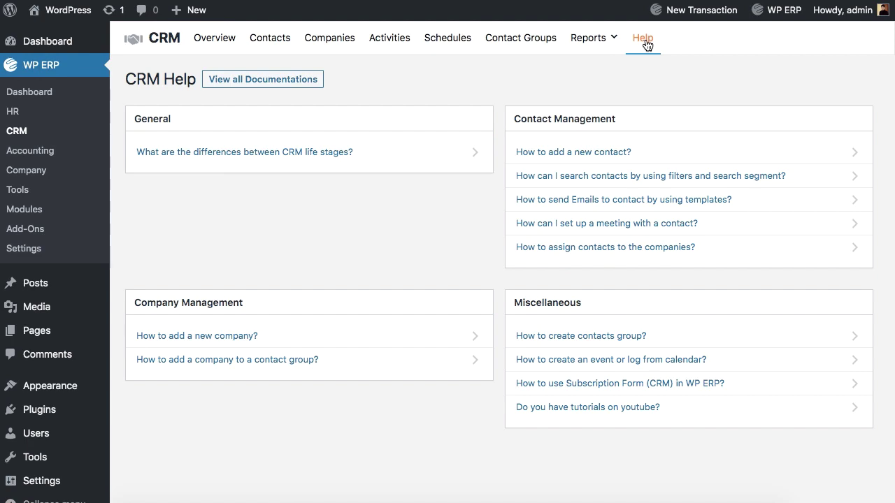
# Add a new contact with first and last name, e-mail, life stage Leads and an assigned owner.
pyautogui.click(273, 39)
pyautogui.click(230, 132)
pyautogui.click(627, 170)
pyautogui.click(398, 291)
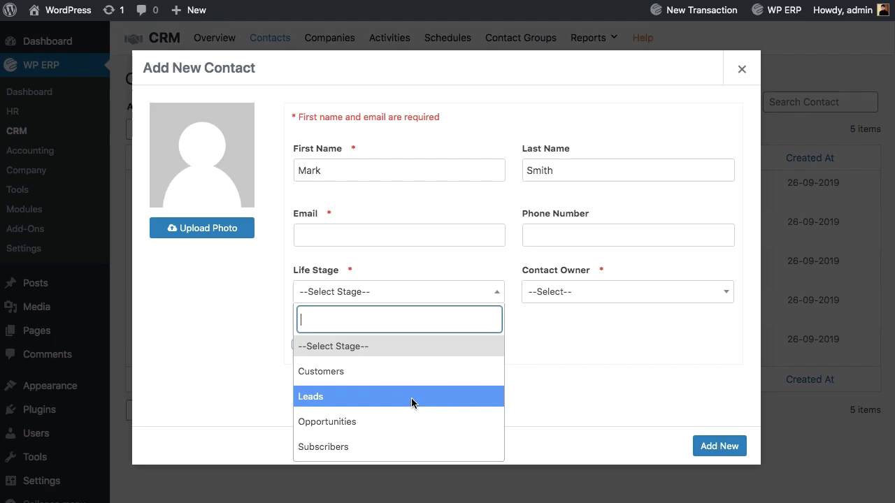
pyautogui.click(411, 397)
pyautogui.click(297, 344)
pyautogui.scroll(-5, 513, 279)
pyautogui.click(719, 446)
pyautogui.click(193, 197)
# Add a phone number to the new contact and save it.
pyautogui.click(628, 236)
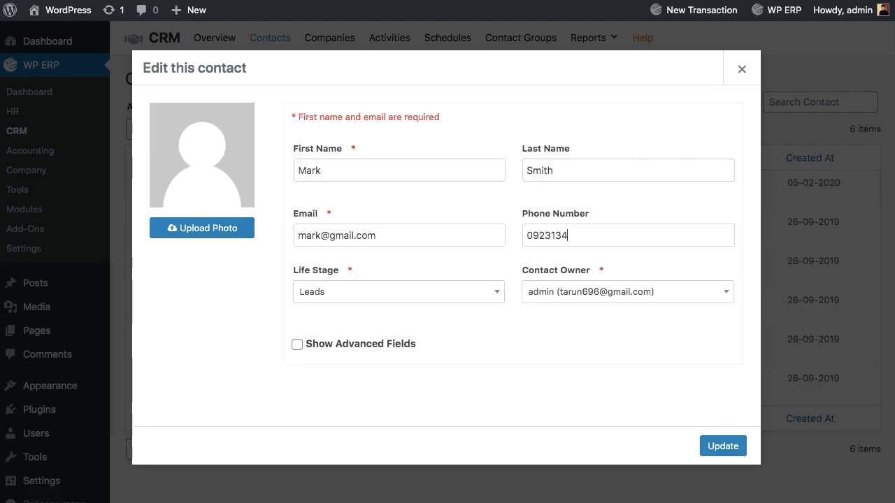
pyautogui.click(721, 444)
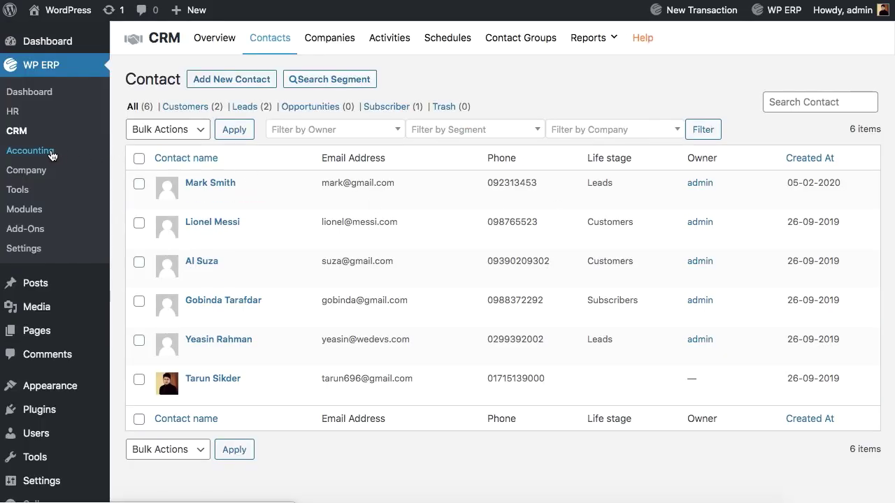
pyautogui.click(52, 156)
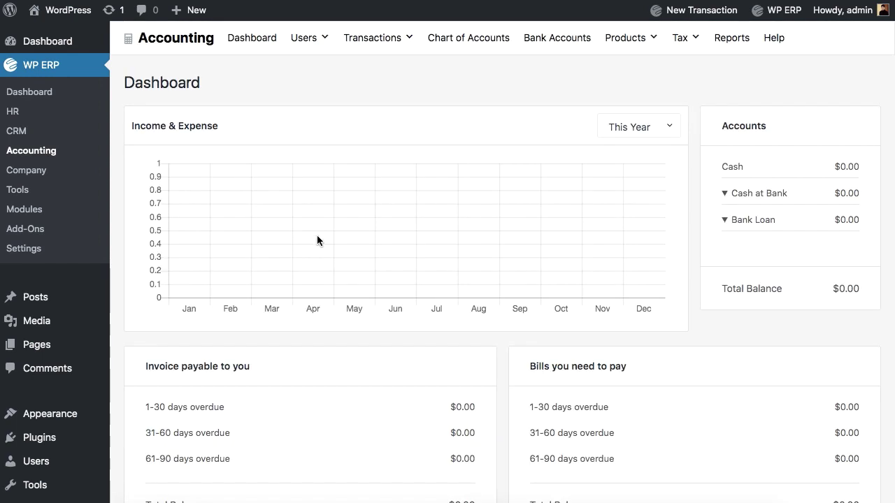
pyautogui.scroll(-2, 408, 288)
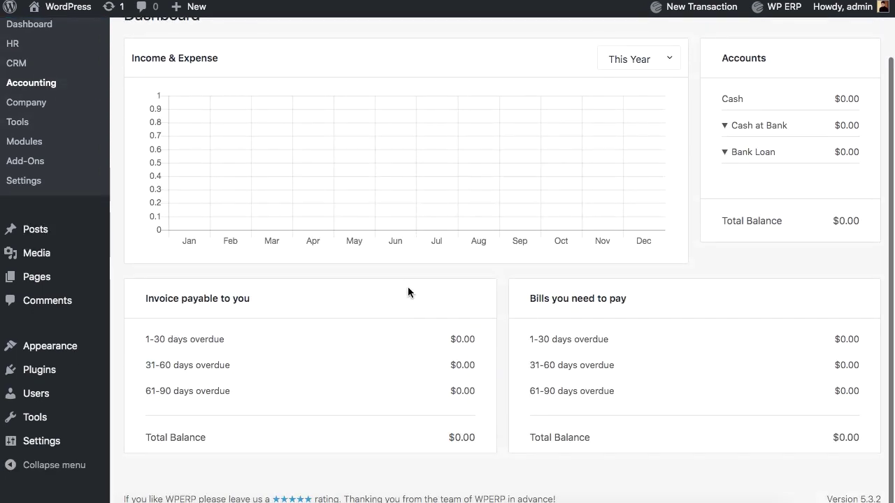
pyautogui.scroll(2, 408, 291)
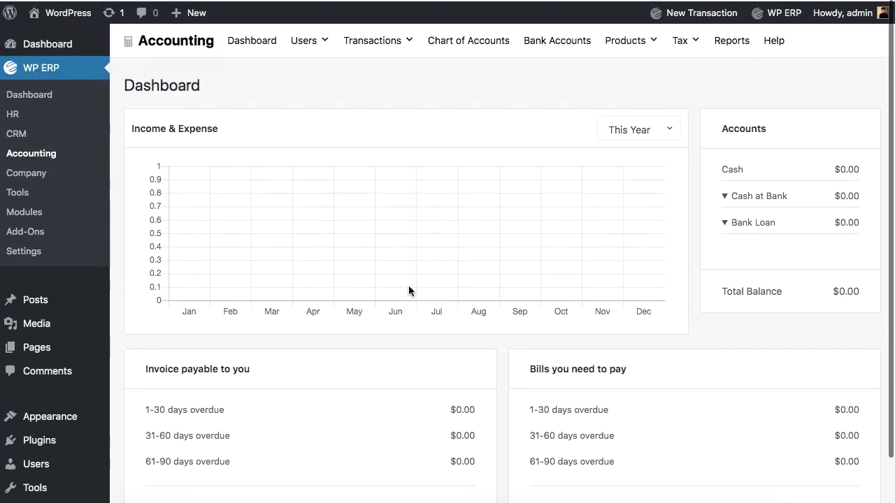
pyautogui.click(263, 43)
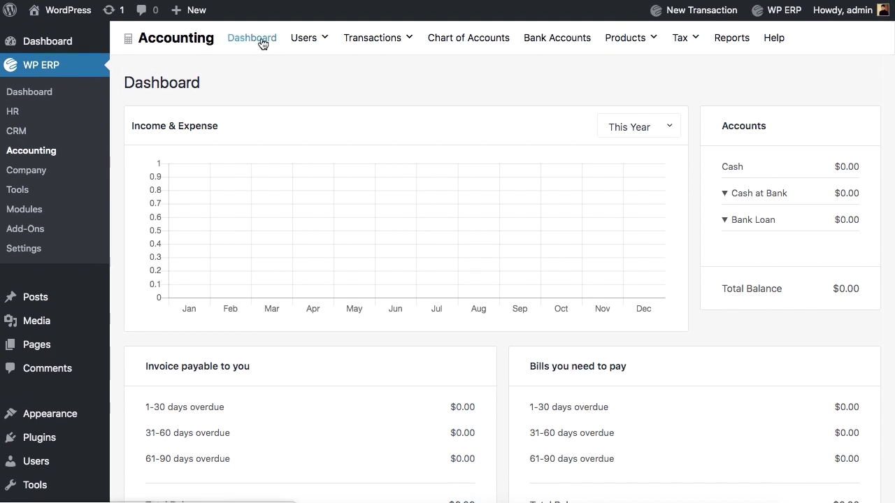
pyautogui.click(310, 46)
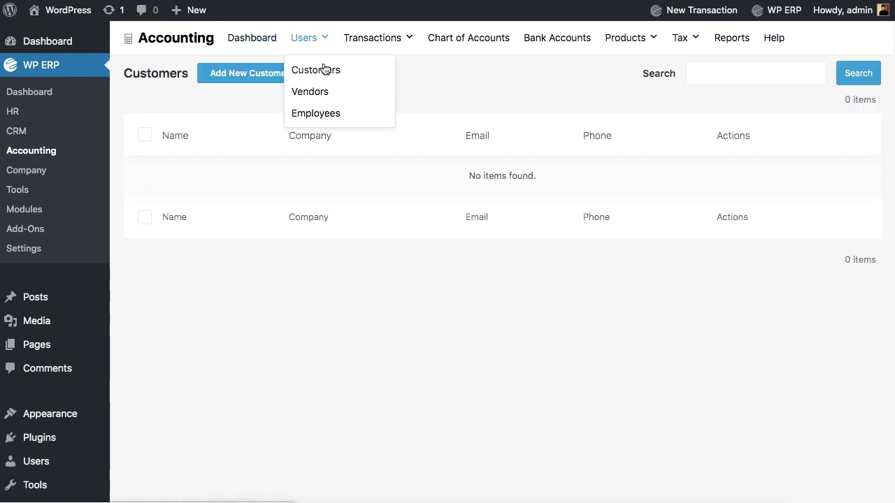
pyautogui.moveTo(379, 49)
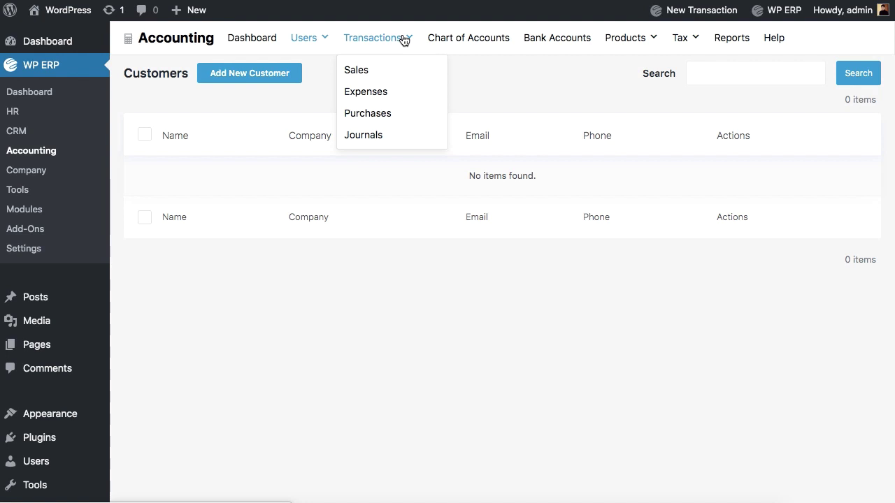
pyautogui.click(465, 42)
pyautogui.scroll(-1, 496, 280)
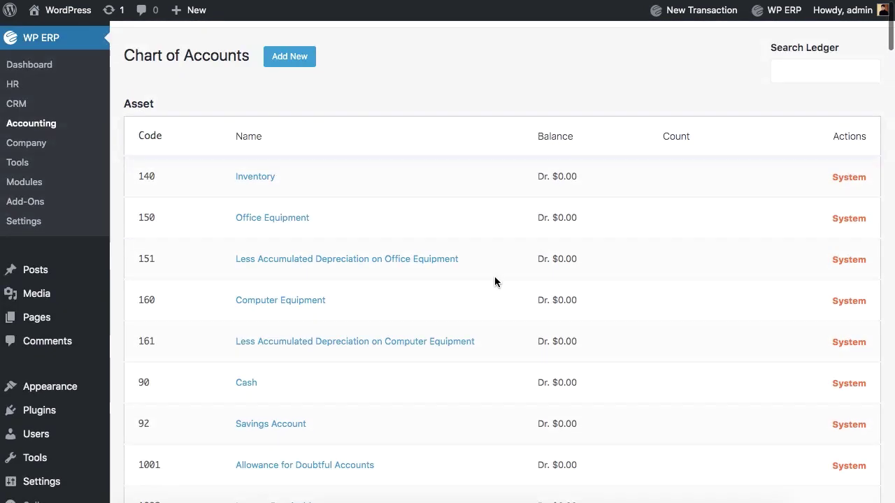
pyautogui.scroll(1, 531, 175)
pyautogui.click(559, 46)
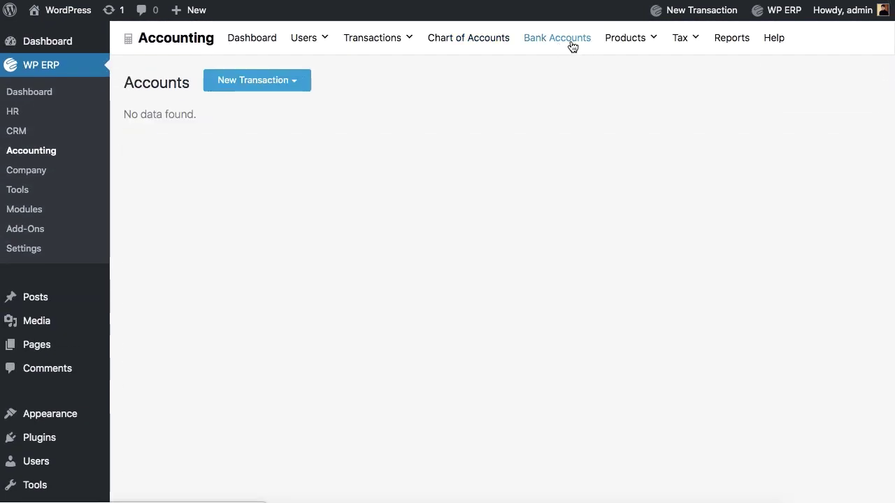
pyautogui.moveTo(629, 41)
pyautogui.click(635, 75)
pyautogui.moveTo(675, 53)
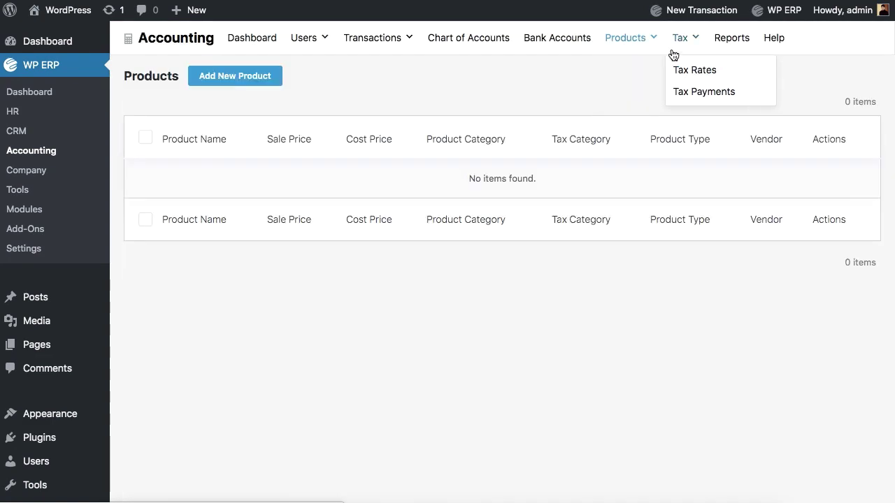
pyautogui.click(694, 67)
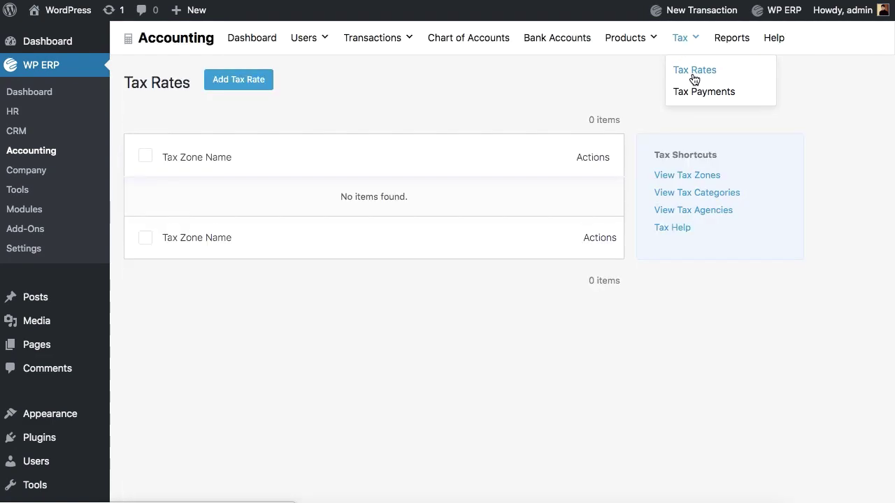
pyautogui.click(730, 44)
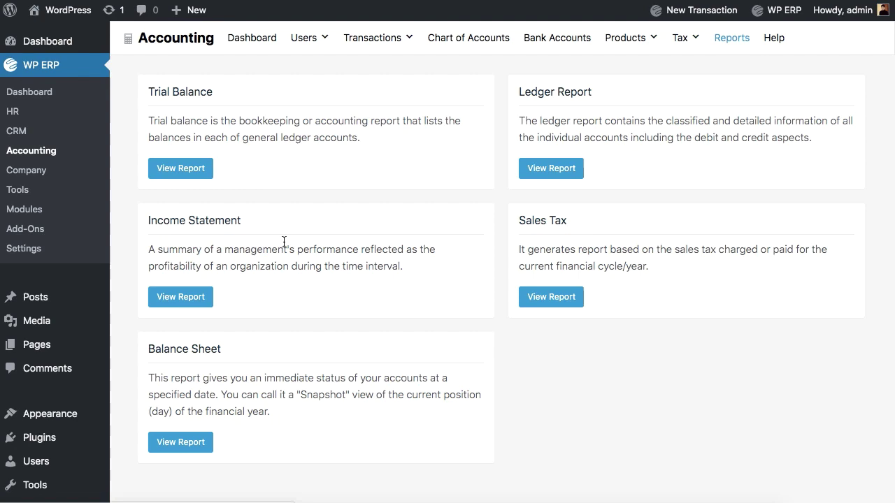
pyautogui.click(185, 297)
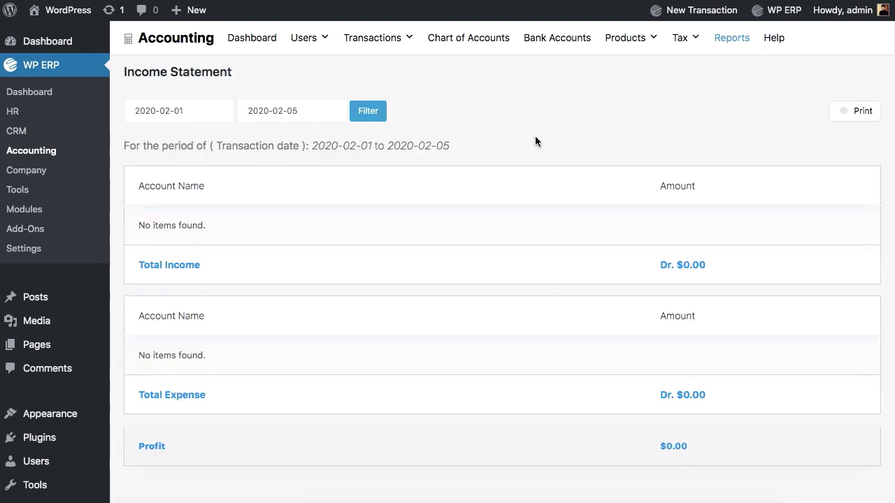
pyautogui.click(774, 40)
pyautogui.scroll(-5, 755, 237)
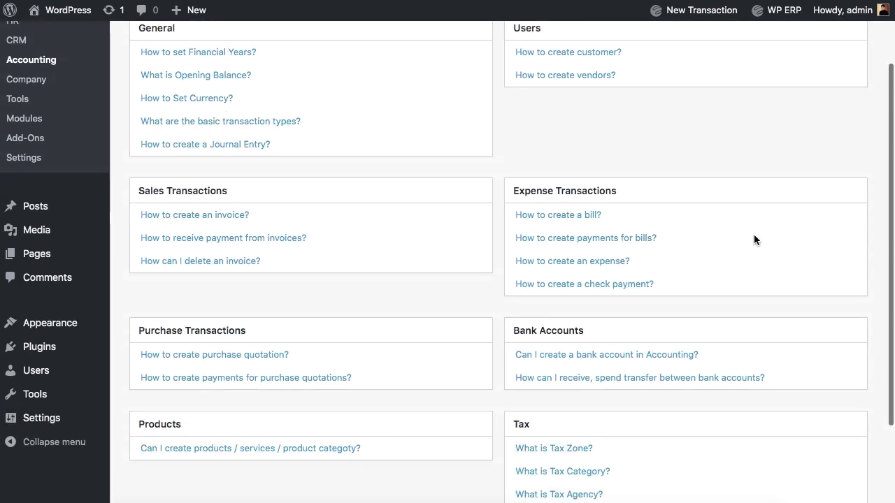
pyautogui.scroll(5, 754, 236)
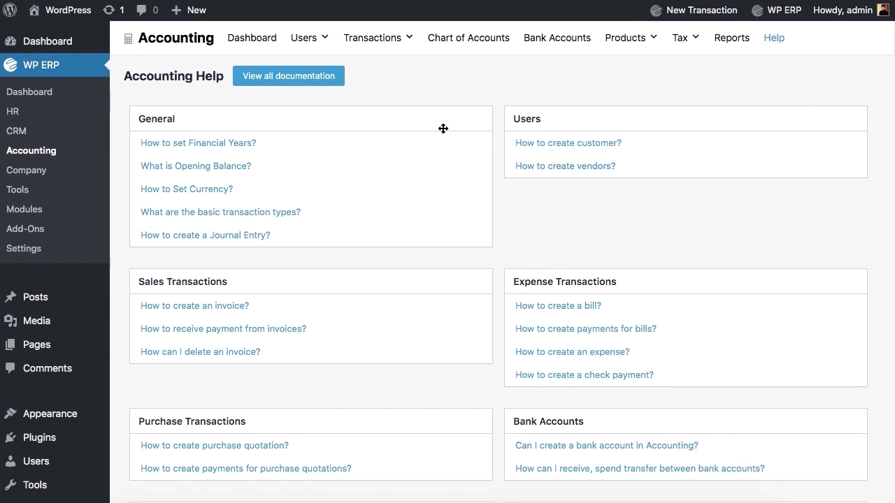
# Visit the Accounting dashboard, then the Company details, Tools and Modules pages.
pyautogui.click(252, 38)
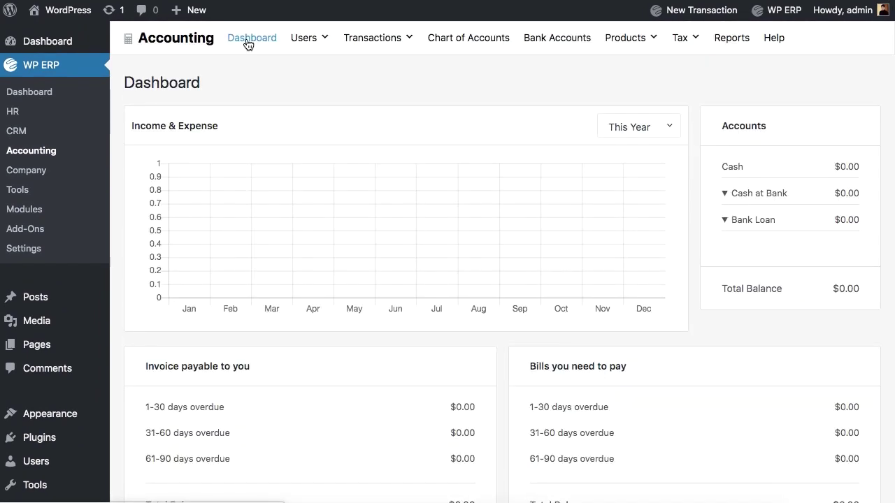
pyautogui.click(28, 173)
pyautogui.click(26, 196)
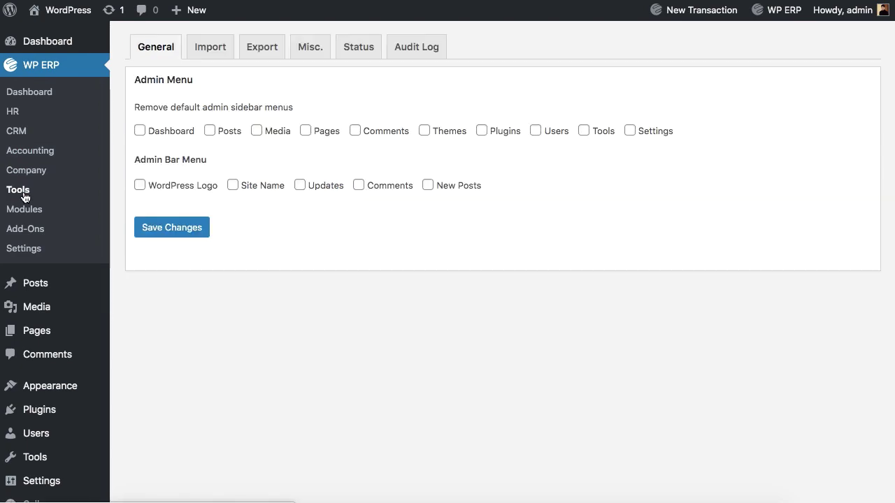
pyautogui.click(23, 208)
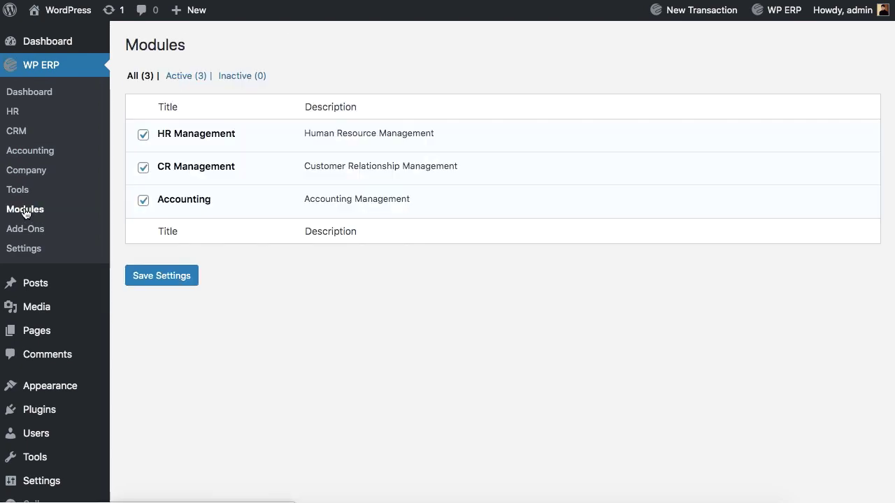
# Browse the available ERP add-ons, then open the WP ERP general settings.
pyautogui.click(26, 228)
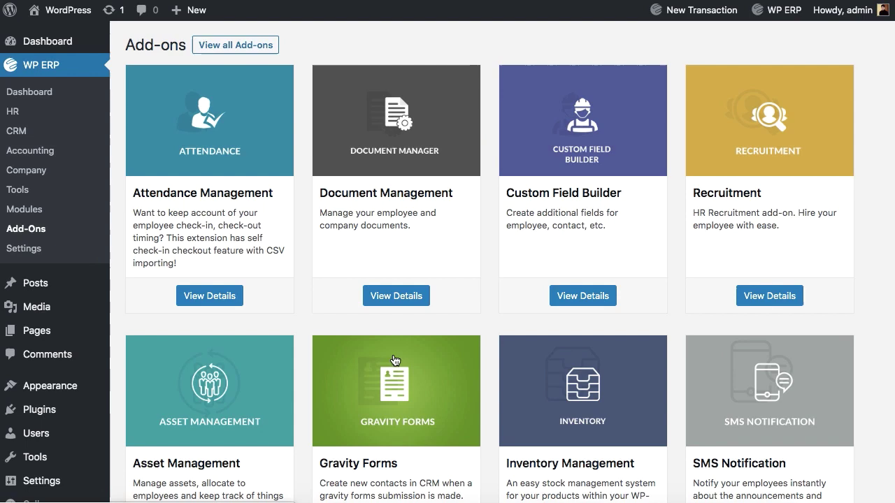
pyautogui.scroll(-10, 485, 365)
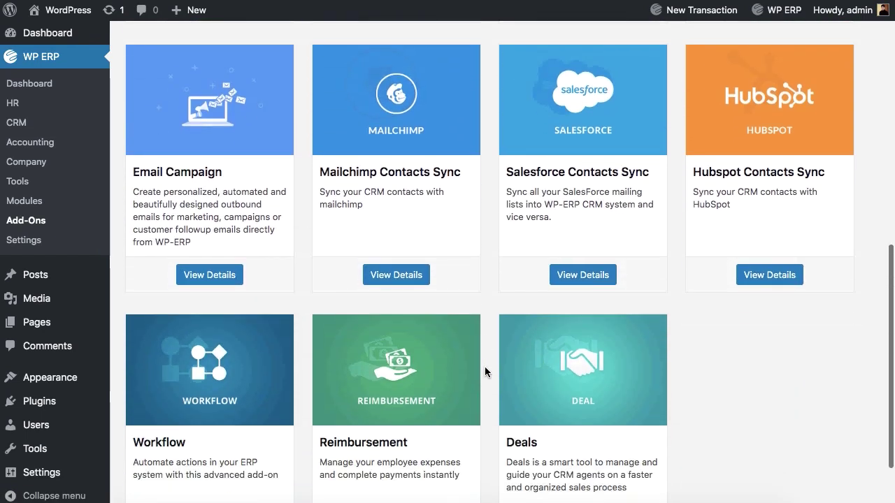
pyautogui.scroll(8, 484, 366)
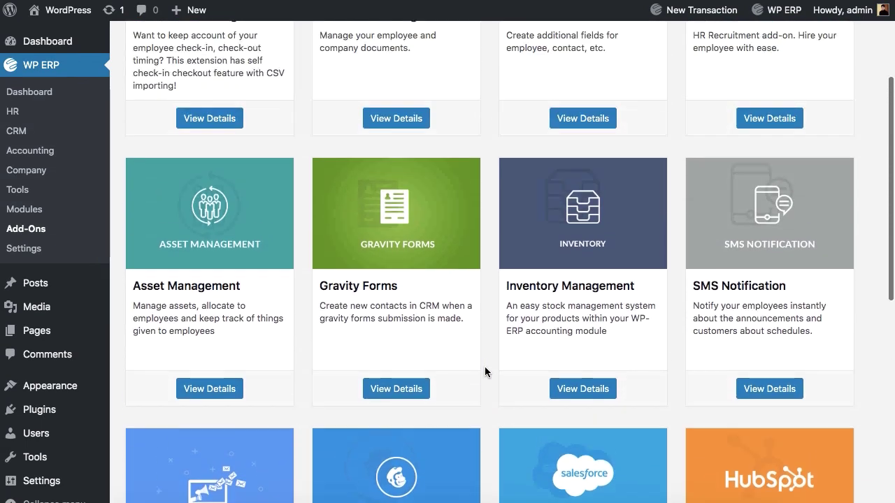
pyautogui.scroll(2, 484, 367)
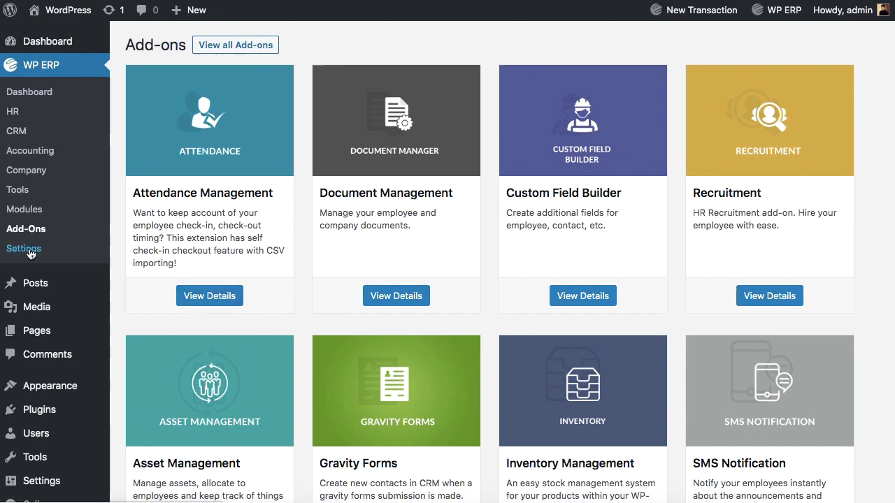
pyautogui.click(29, 251)
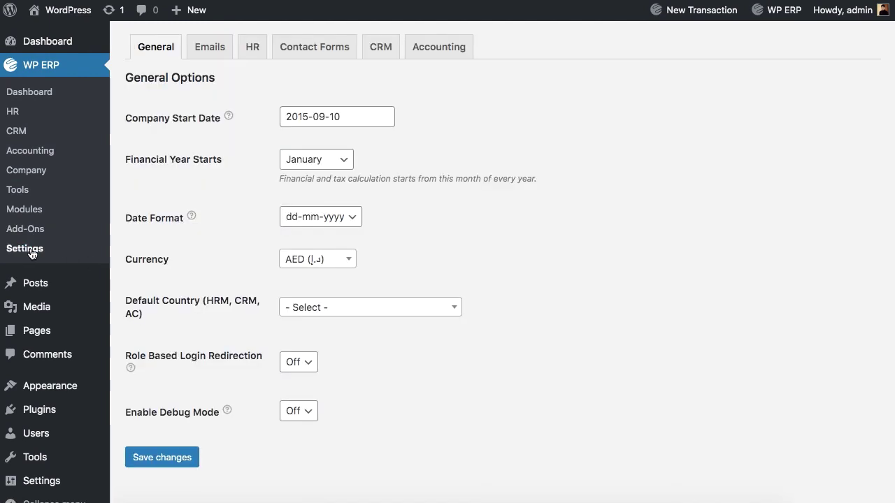
# Return to the WP ERP Overview showing 3 employees, 6 contacts and 3 companies.
pyautogui.click(32, 98)
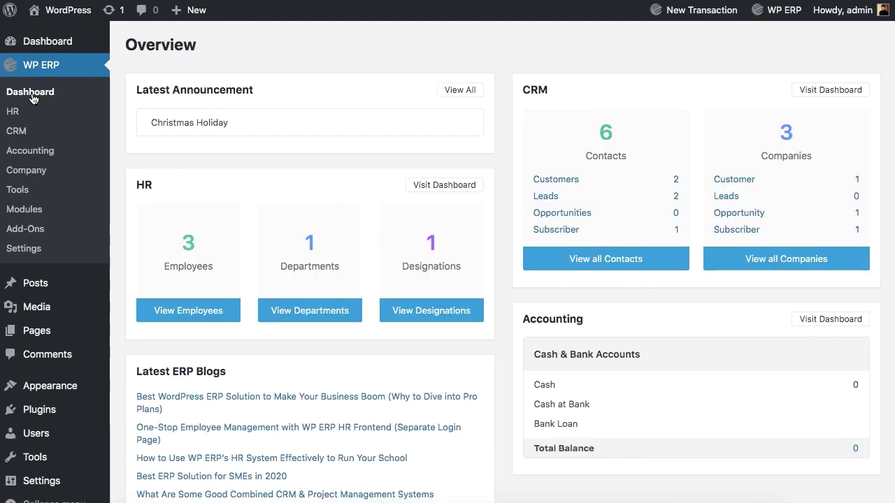
pyautogui.scroll(-3, 494, 353)
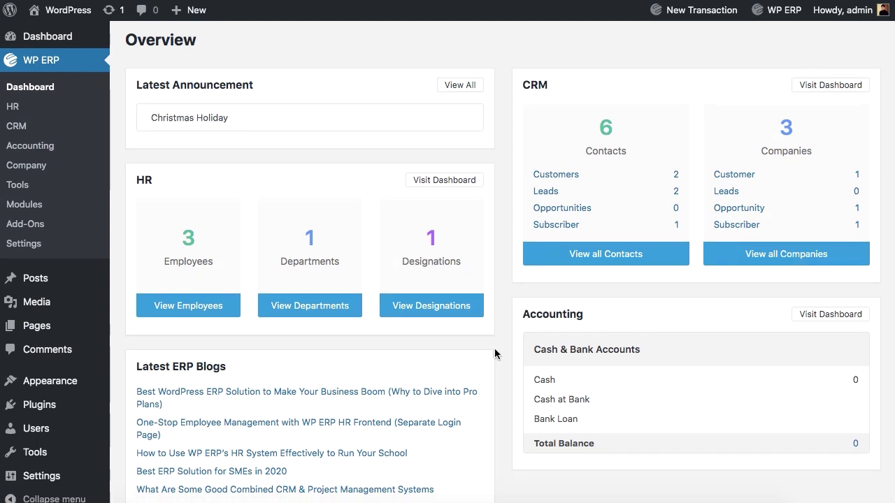
pyautogui.scroll(5, 494, 354)
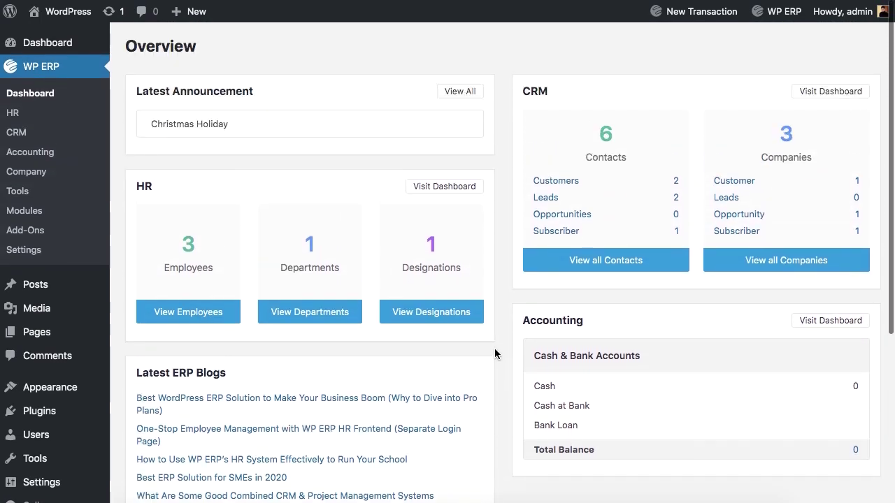